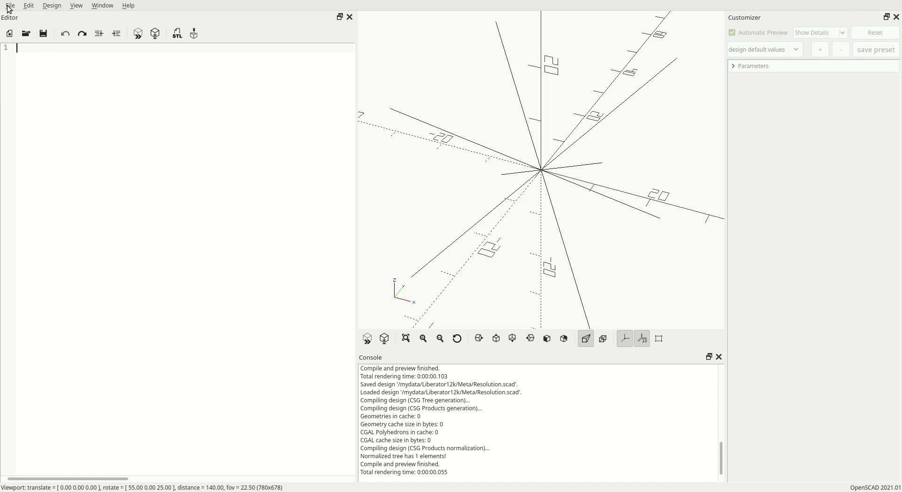
In Resolution.scad, change line 6 from RESOLUTION_HIGH to RESOLUTION_LOW and save the file
key(alt)
key(Escape)
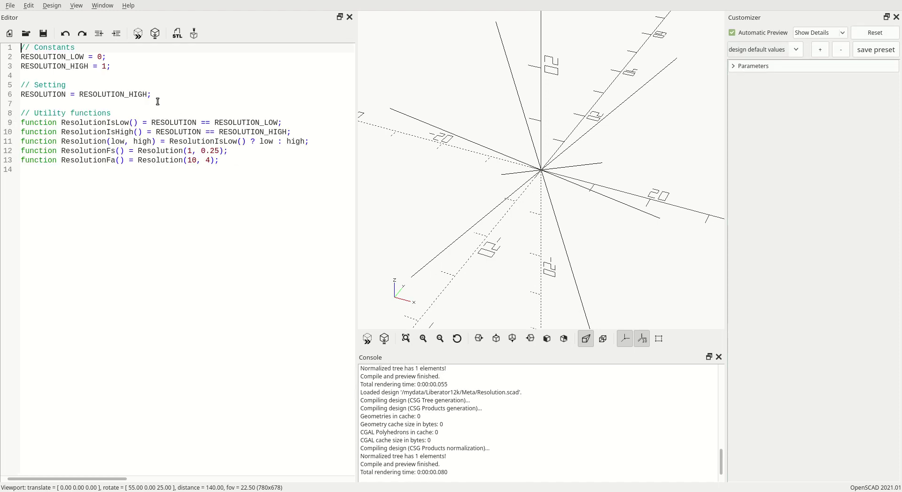
click(130, 94)
shift+click(145, 94)
text(LOW)
key(ctrl+s)
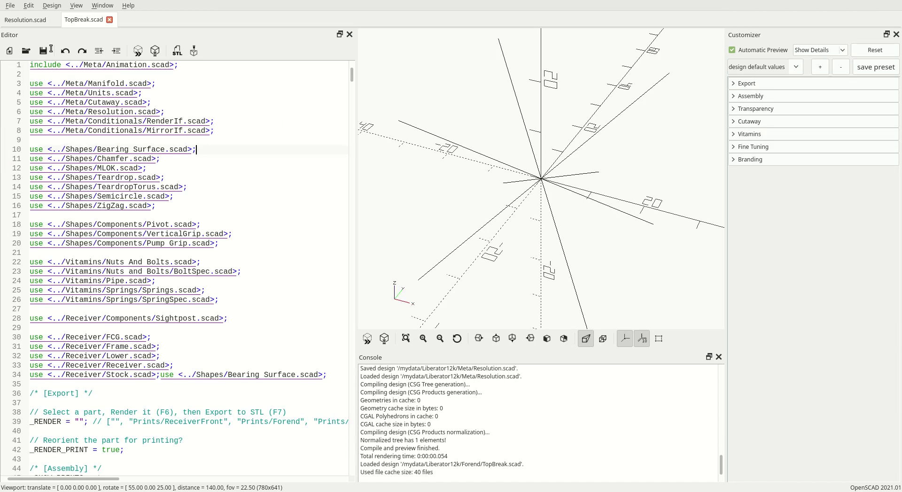
Close the Resolution.scad tab so only TopBreak.scad stays open, with its preview compiling
middle_click(28, 23)
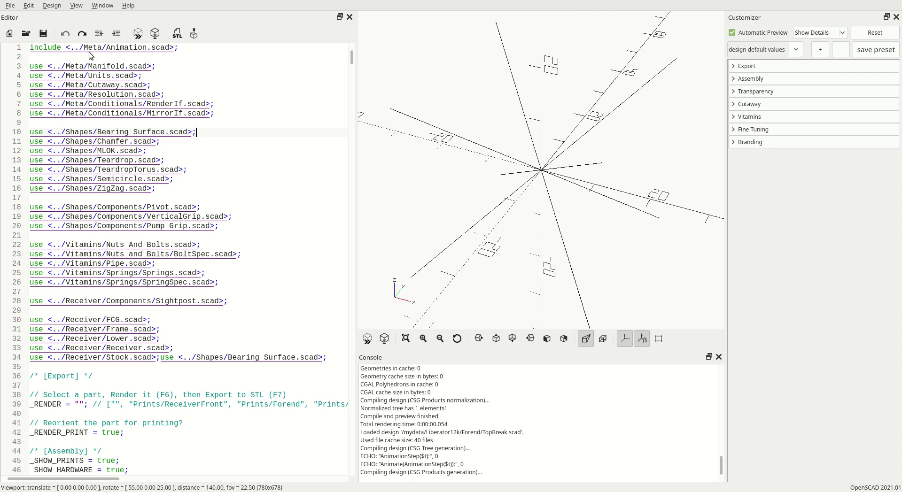
click(254, 90)
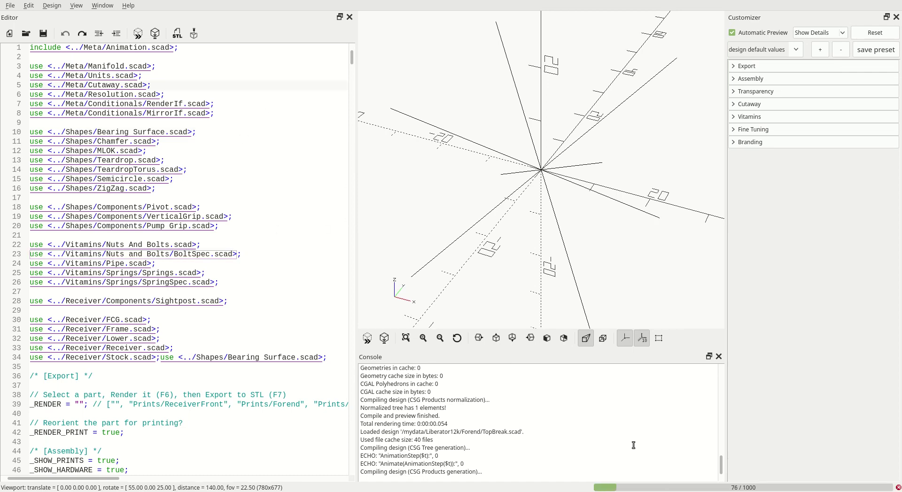
click(322, 333)
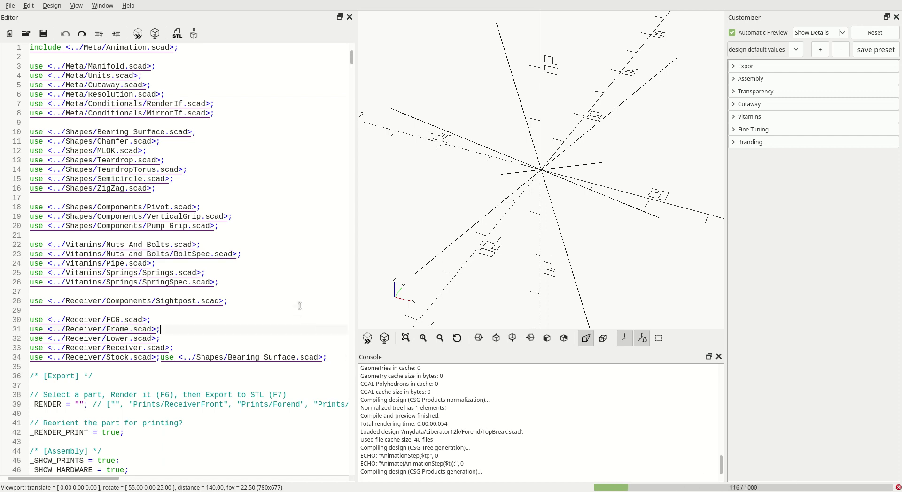
Wait about 1 minute 37 seconds for the TopBreak preview to finish compiling
click(255, 211)
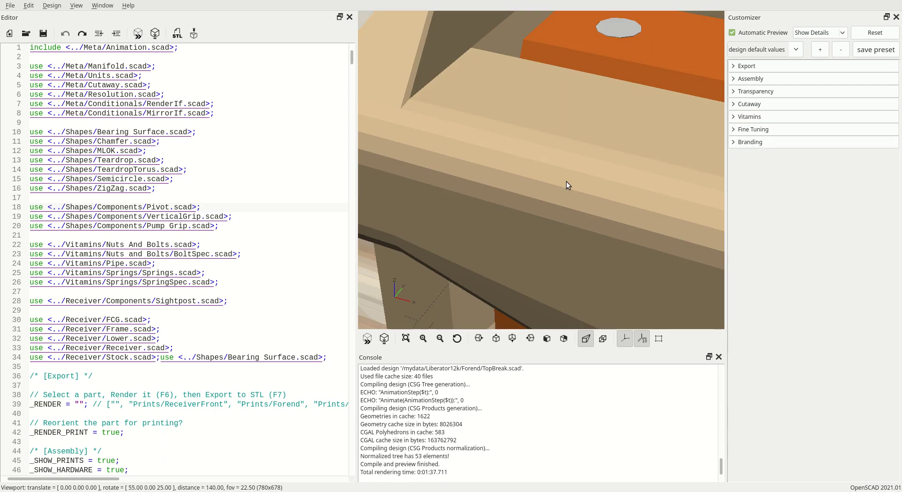
scroll(565, 183, down, 10)
mouse_move(565, 184)
mouse_down()
mouse_move(559, 188)
mouse_move(568, 179)
mouse_up()
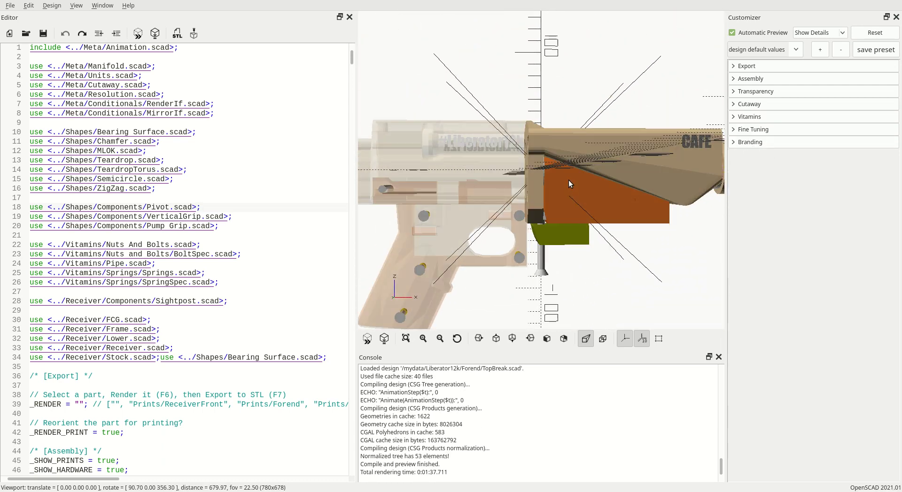
right_drag(568, 180, 545, 183)
scroll(544, 183, up, 3)
drag(545, 182, 573, 190)
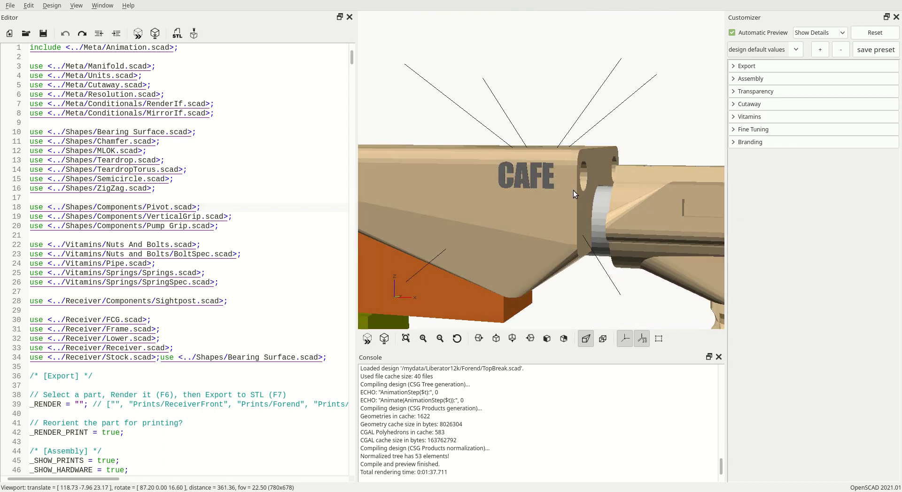
click(746, 142)
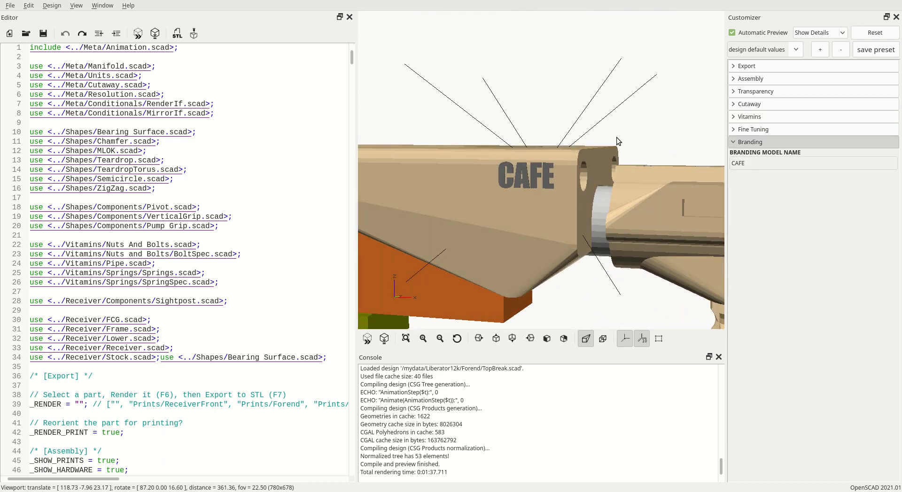
click(772, 145)
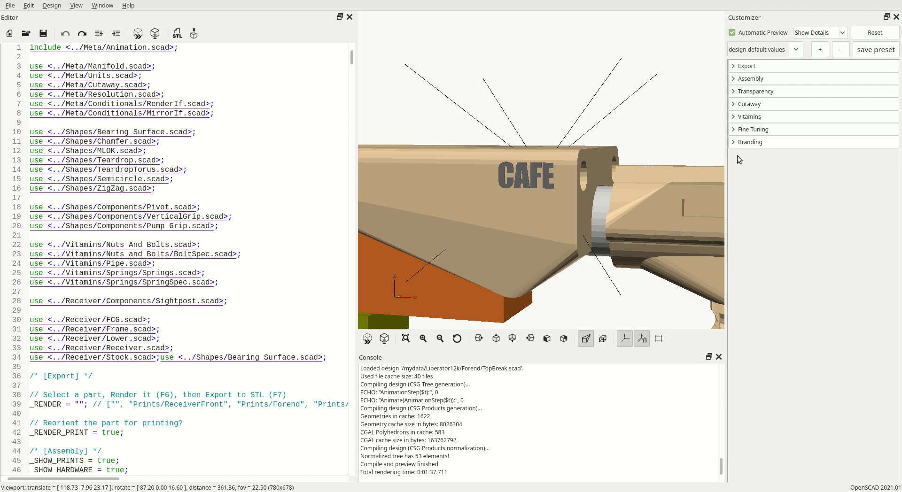
scroll(503, 193, down, 3)
drag(503, 193, 521, 272)
scroll(521, 271, down, 3)
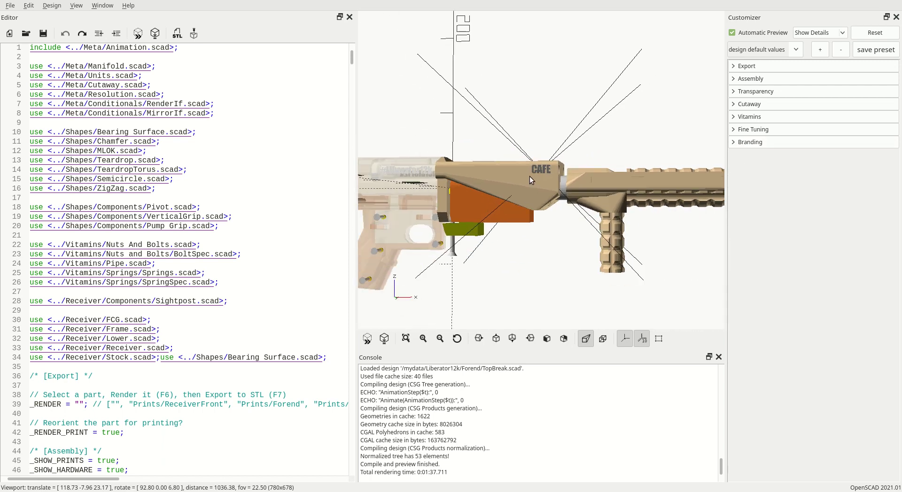
drag(529, 176, 620, 189)
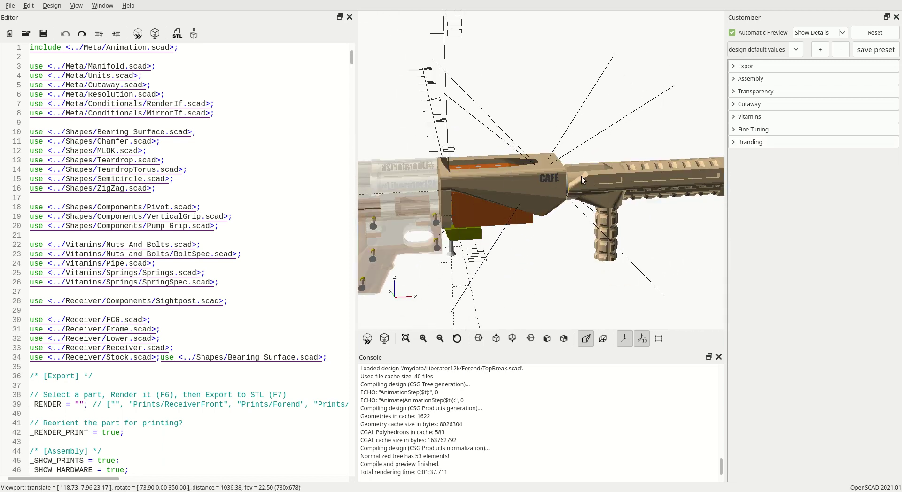
drag(508, 196, 667, 200)
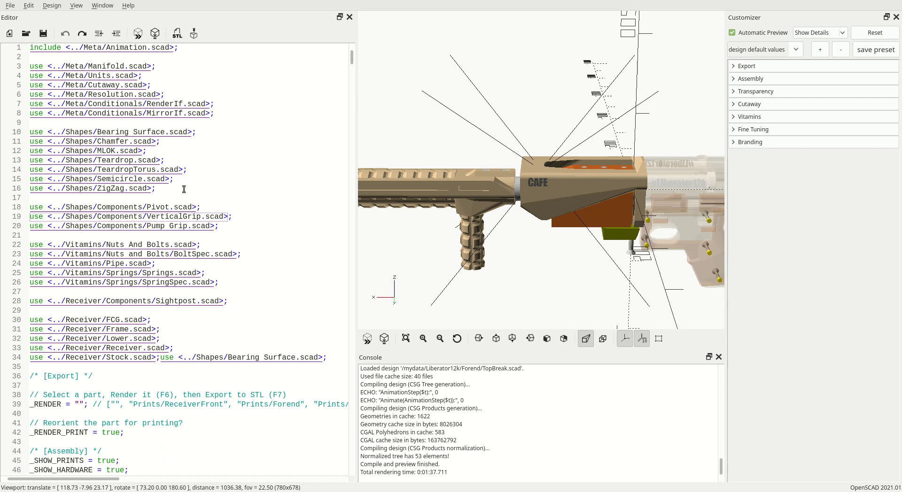
Hide the code editor and console panels so the 3D view fills the window
drag(507, 196, 509, 210)
scroll(509, 209, down, 5)
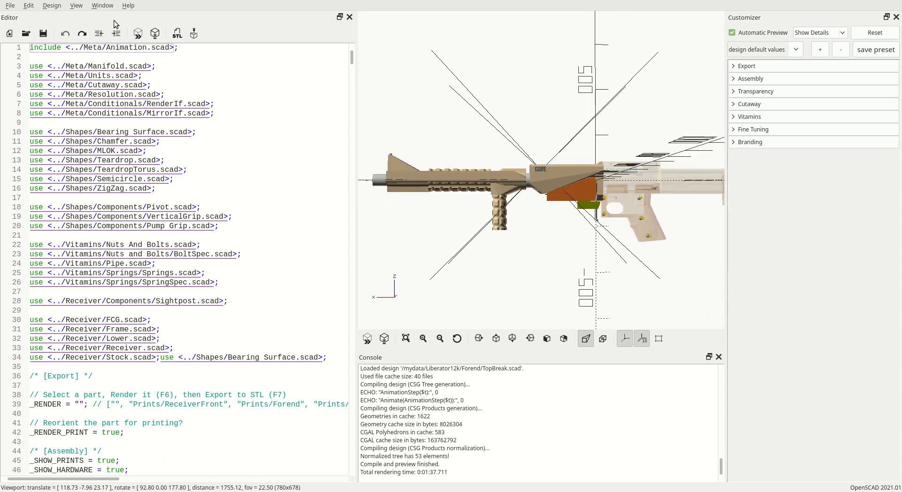
click(100, 9)
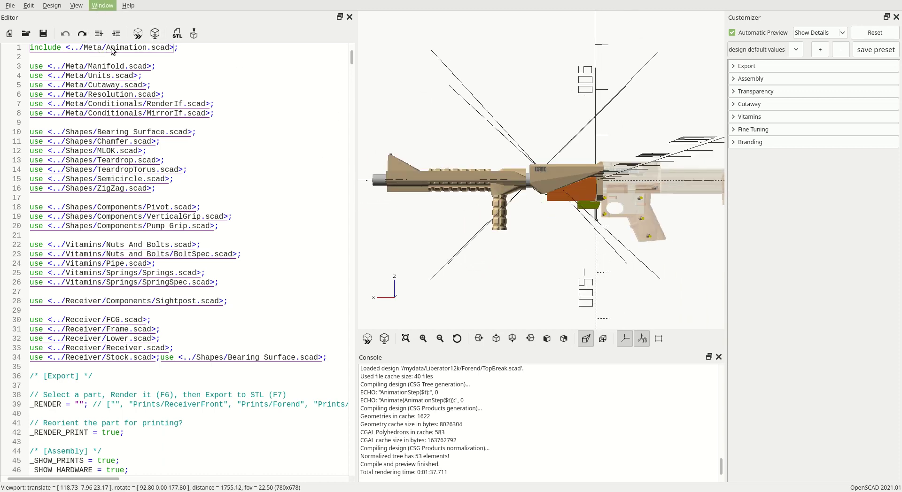
click(117, 97)
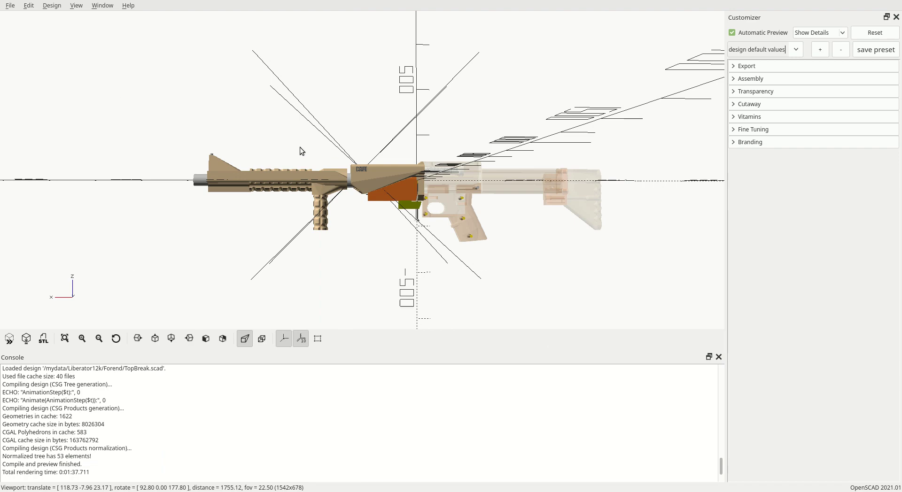
click(98, 9)
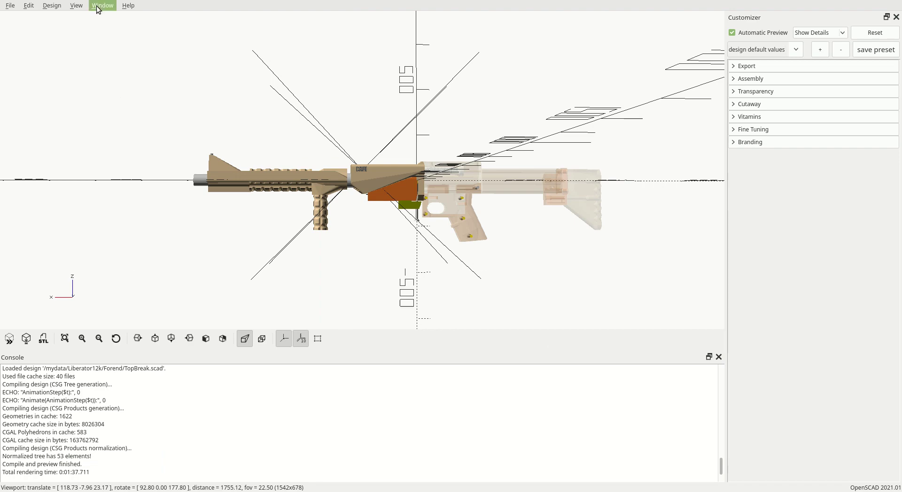
click(130, 113)
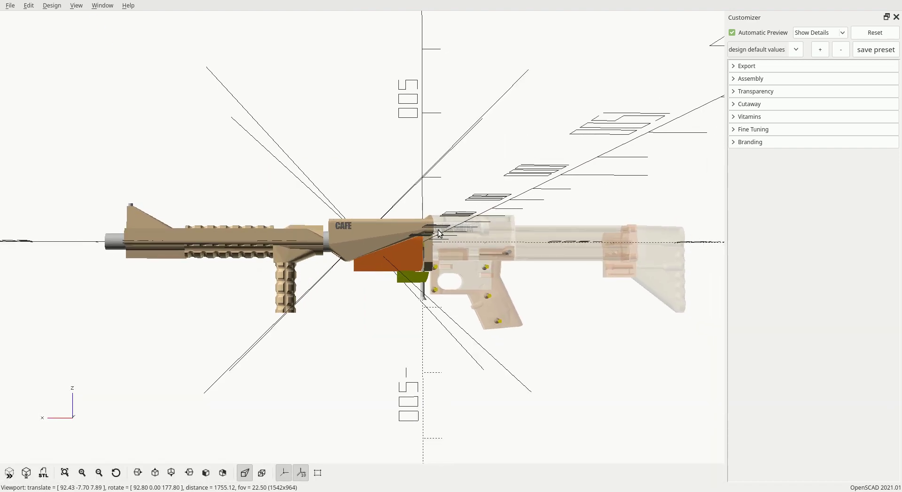
Orbit and zoom around the assembly to inspect the forend and receiver
mouse_move(438, 232)
right_down()
mouse_move(435, 242)
mouse_move(474, 237)
mouse_move(406, 247)
mouse_move(435, 253)
mouse_move(424, 248)
mouse_move(433, 242)
right_up()
mouse_move(326, 244)
mouse_down()
mouse_move(405, 278)
mouse_move(342, 270)
mouse_move(326, 258)
mouse_up()
scroll(365, 254, up, 5)
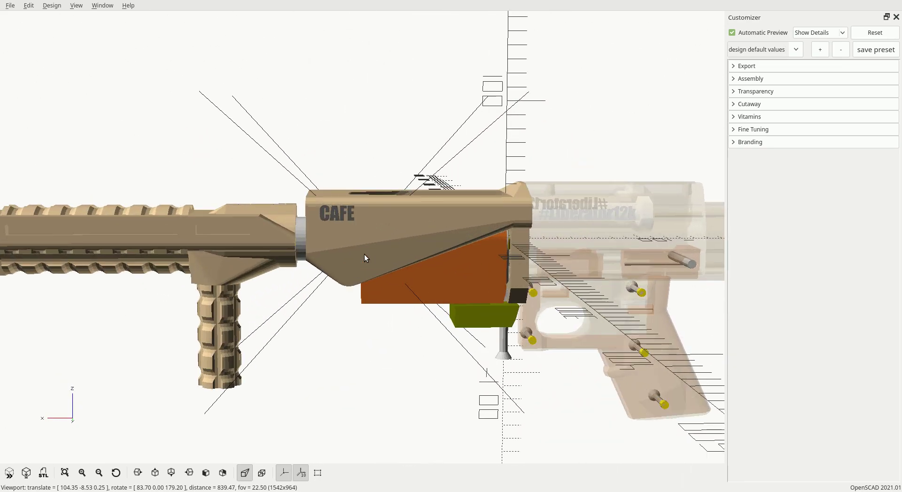
scroll(342, 277, down, 5)
scroll(318, 297, up, 4)
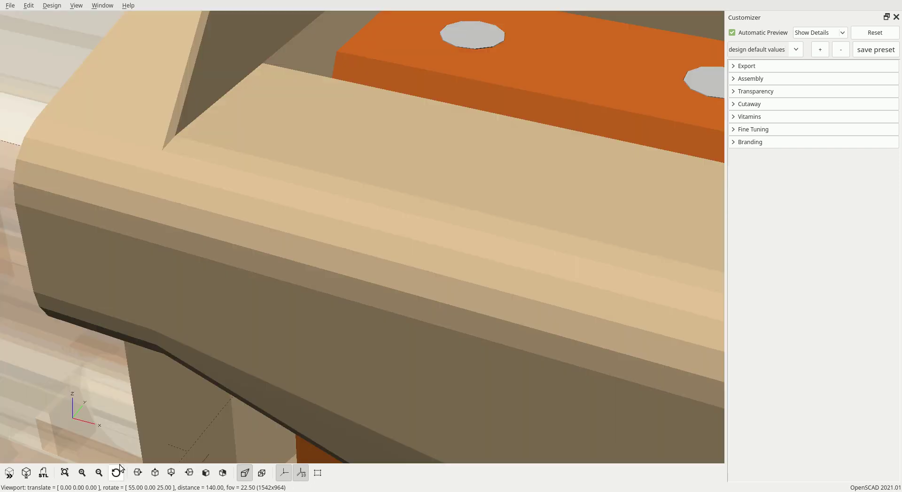
scroll(320, 261, up, 1)
scroll(301, 240, down, 15)
drag(280, 243, 417, 261)
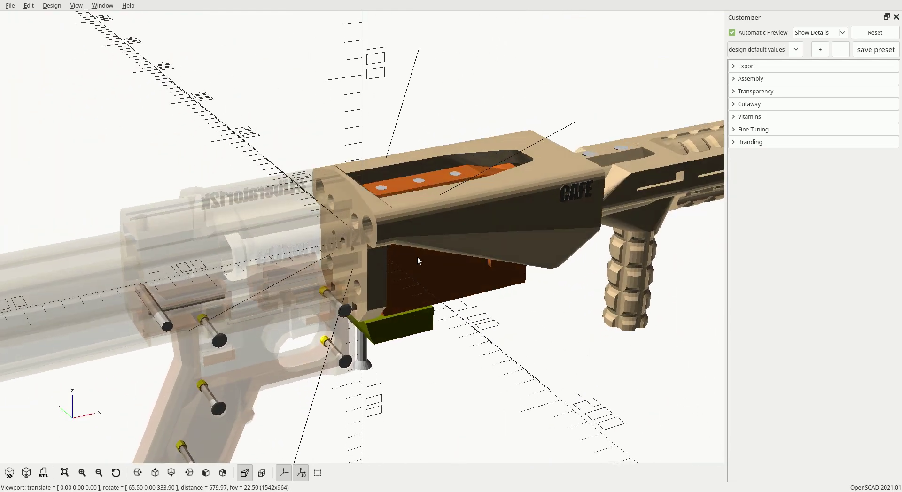
drag(358, 244, 235, 377)
scroll(365, 247, down, 3)
scroll(385, 247, down, 5)
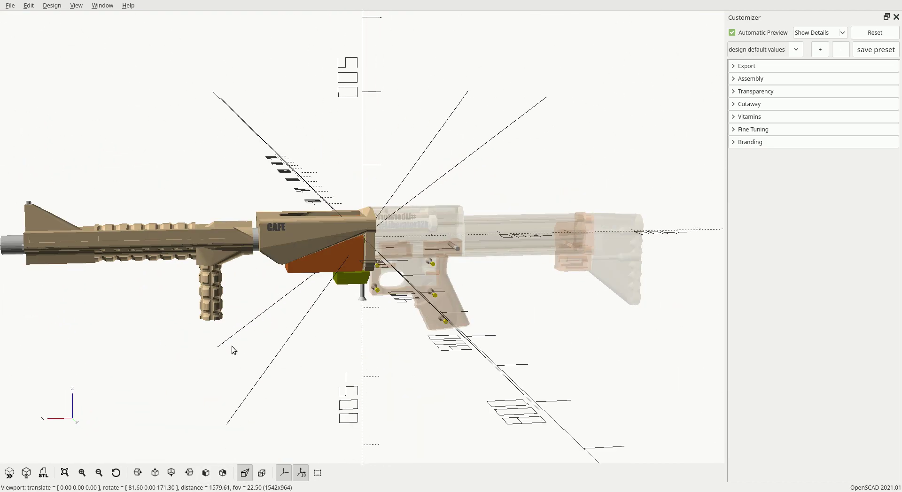
Switch between the Front and Back view presets, then center the forend and receiver
click(206, 474)
click(223, 474)
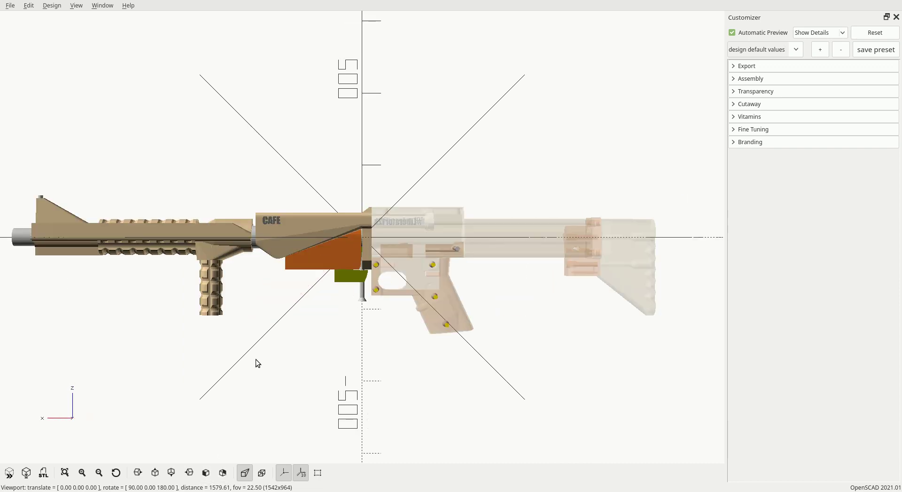
click(206, 473)
click(222, 473)
scroll(304, 315, up, 2)
scroll(304, 314, up, 3)
right_drag(305, 315, 359, 304)
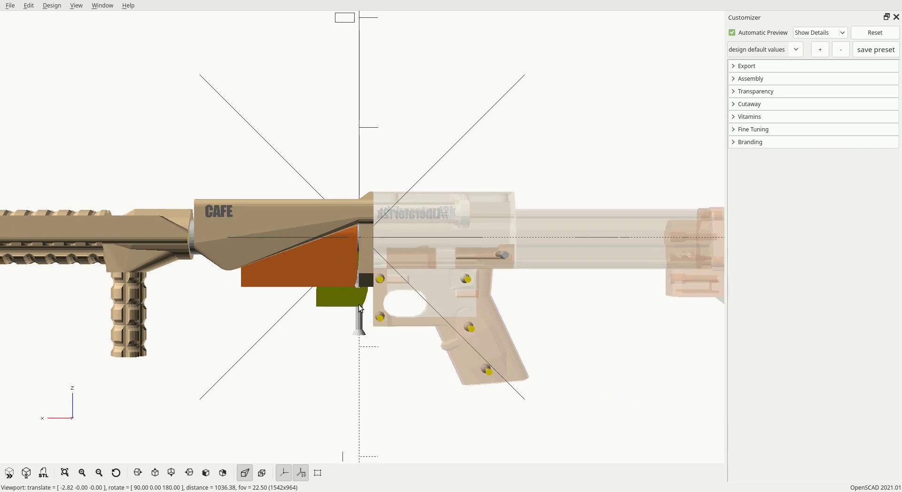
Enable Show Receiver Hardware, Show Tension Rods and Show FCG in the Customizer's Assembly group
click(757, 78)
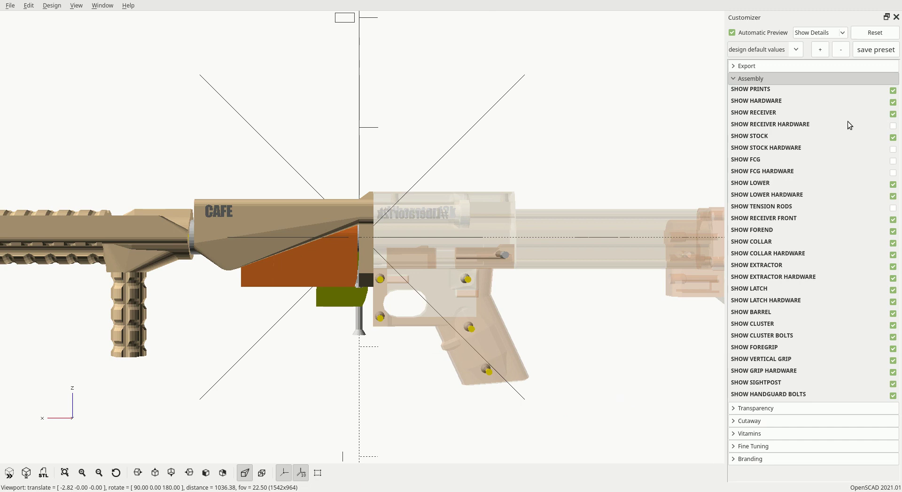
right_drag(646, 207, 451, 256)
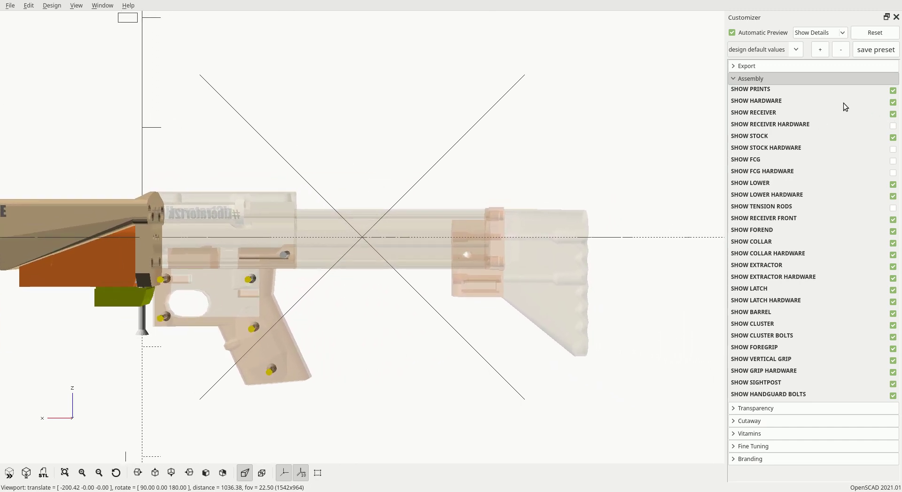
click(893, 126)
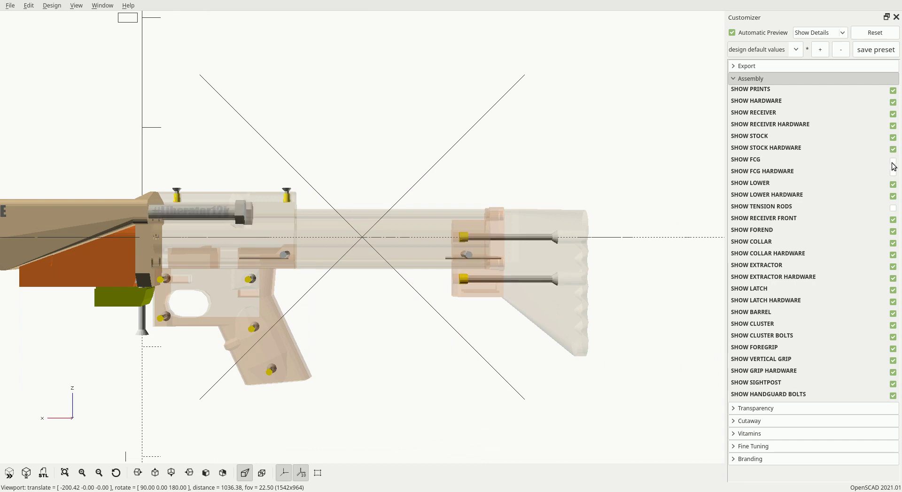
click(893, 208)
click(893, 161)
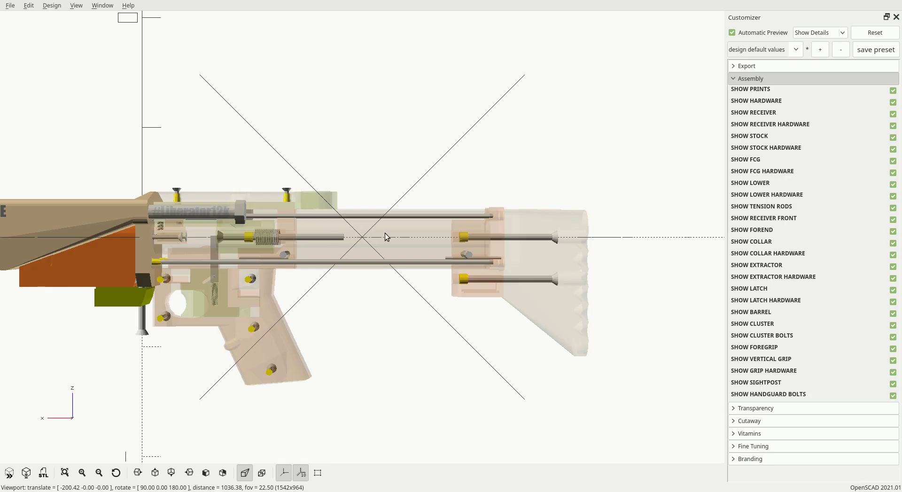
right_drag(309, 264, 472, 256)
click(757, 83)
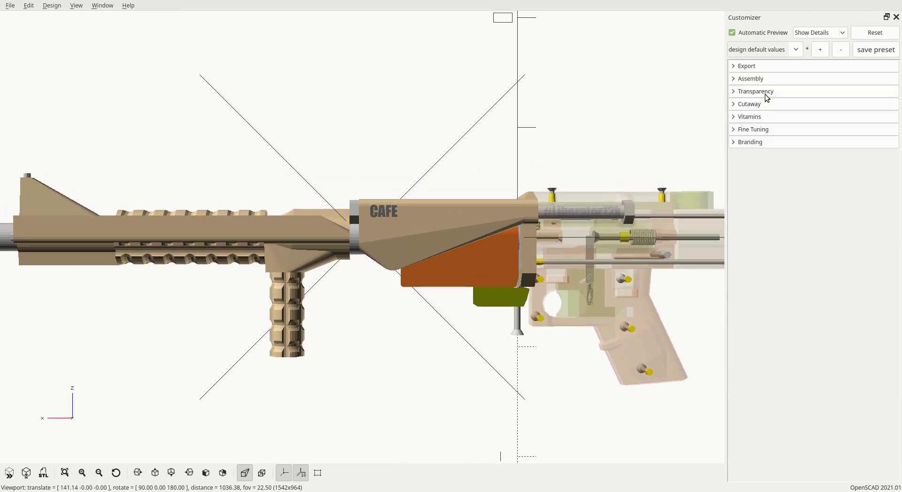
Lower the Forend, Collar, Cluster, Foregrip, Vertical Foregrip and Sightpost alpha sliders to near zero
click(766, 92)
scroll(500, 252, down, 3)
right_drag(567, 260, 461, 238)
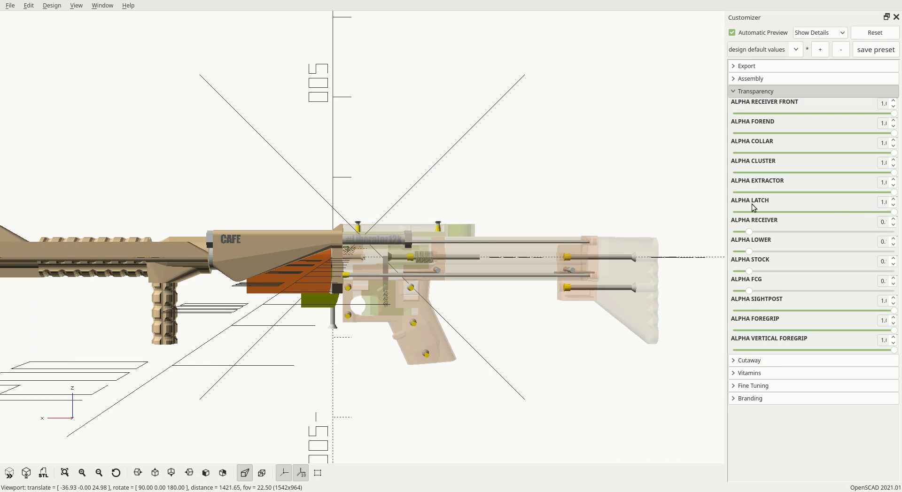
right_drag(399, 264, 445, 276)
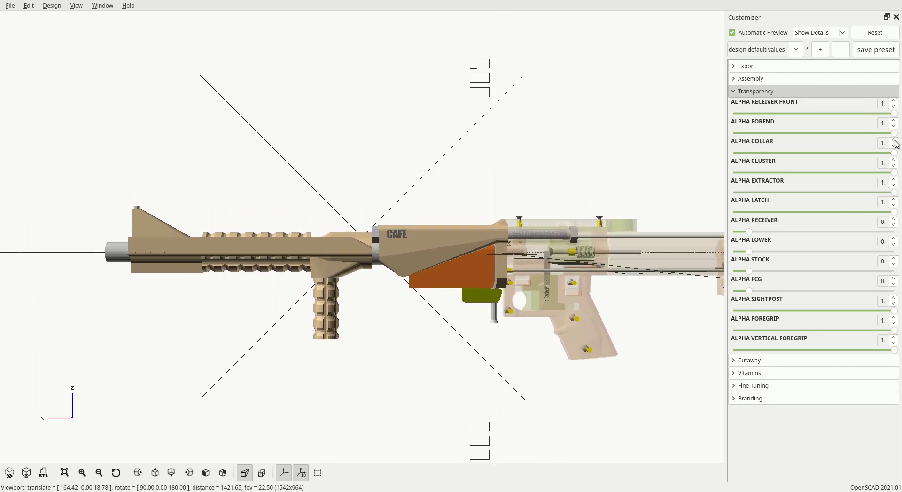
drag(891, 133, 743, 135)
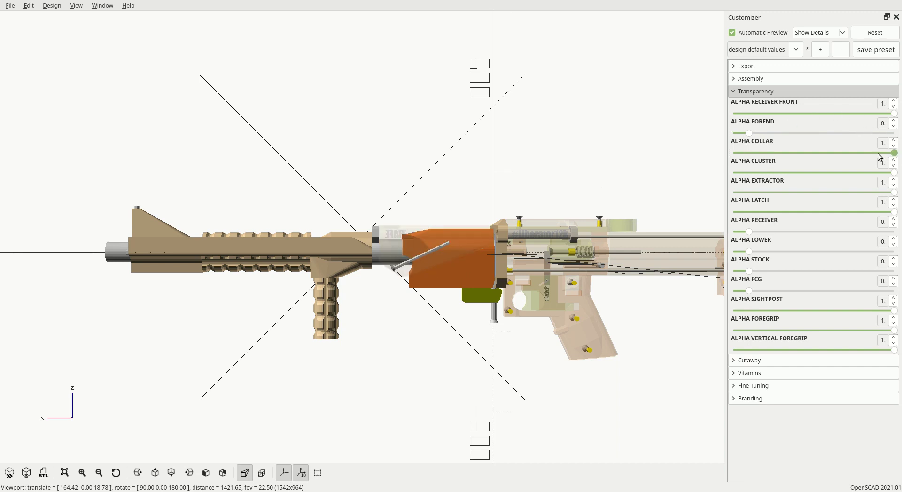
drag(891, 153, 747, 154)
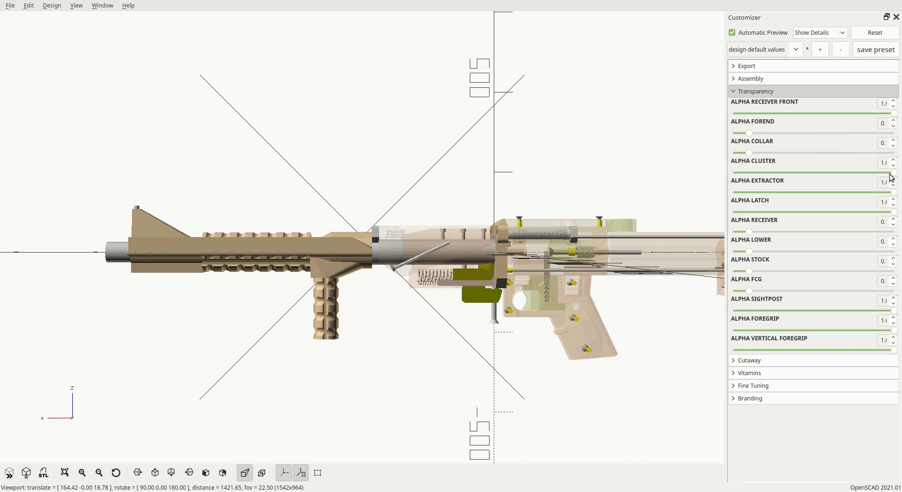
drag(891, 176, 759, 178)
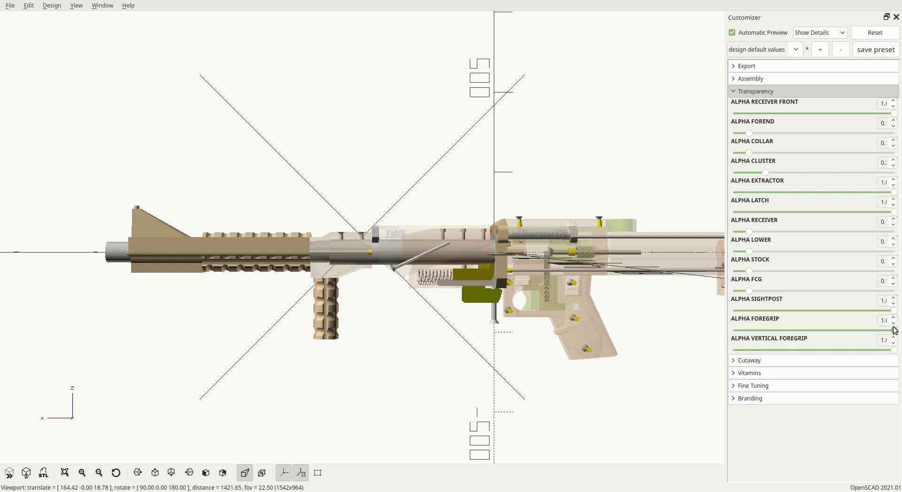
drag(893, 330, 750, 333)
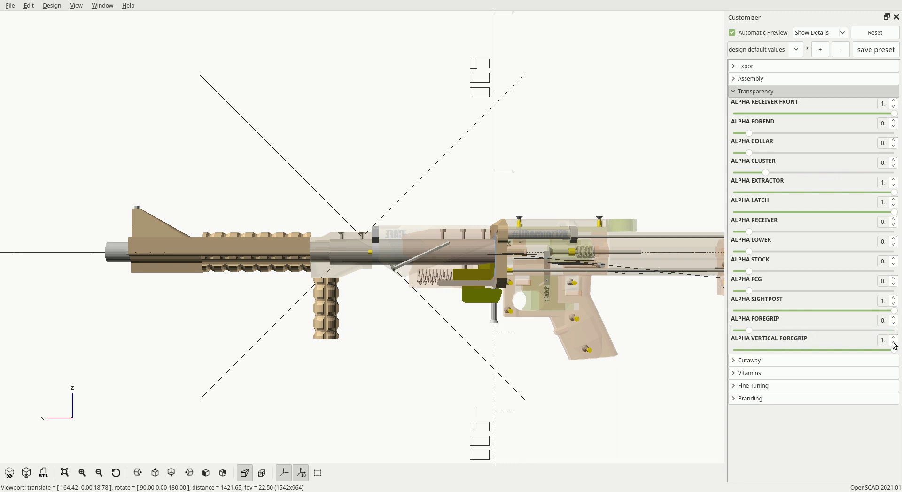
drag(891, 352, 754, 353)
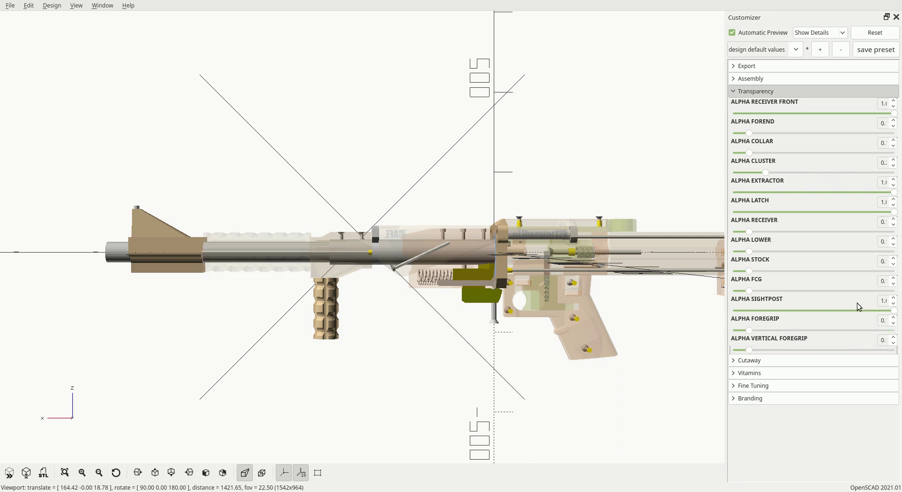
drag(894, 311, 750, 311)
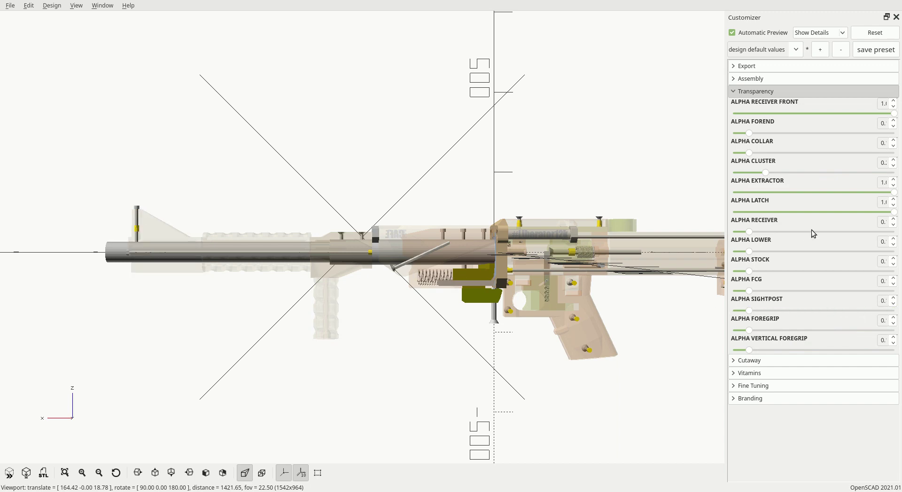
Lower the Extractor and Latch alpha sliders while orbiting around the latch area
scroll(496, 295, up, 6)
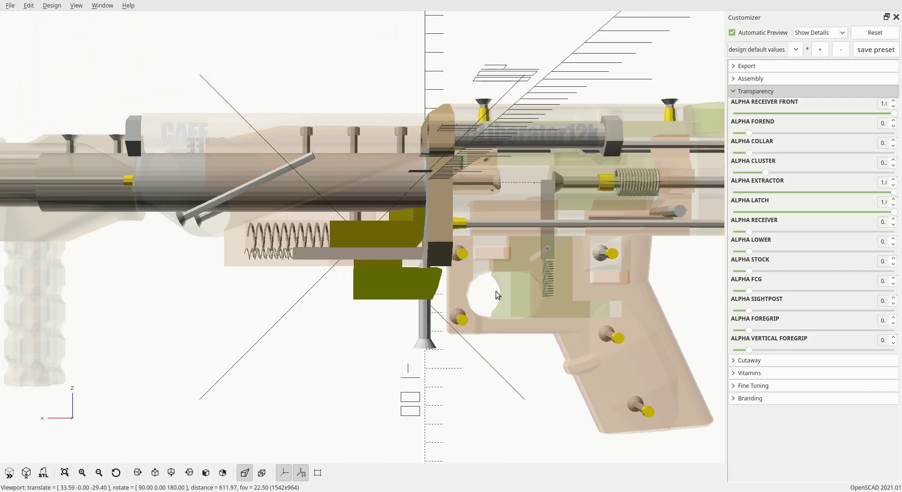
scroll(495, 292, up, 4)
drag(490, 289, 458, 263)
scroll(458, 264, up, 2)
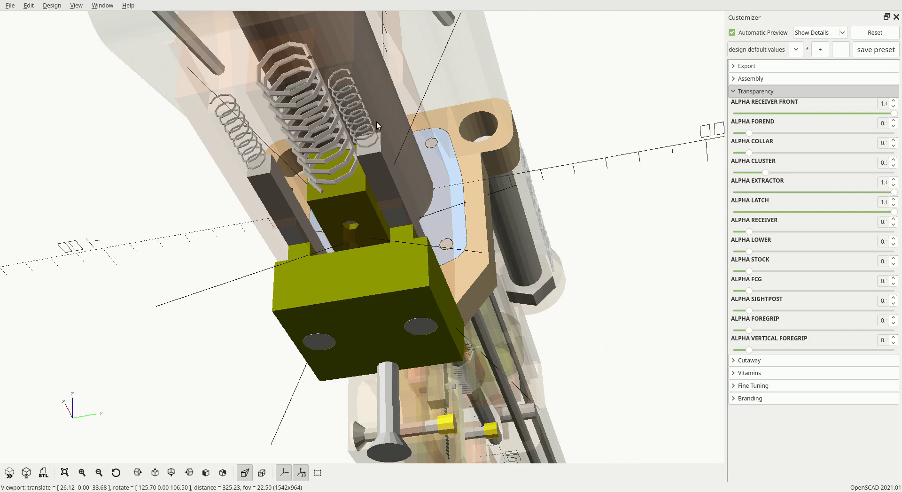
drag(377, 122, 404, 199)
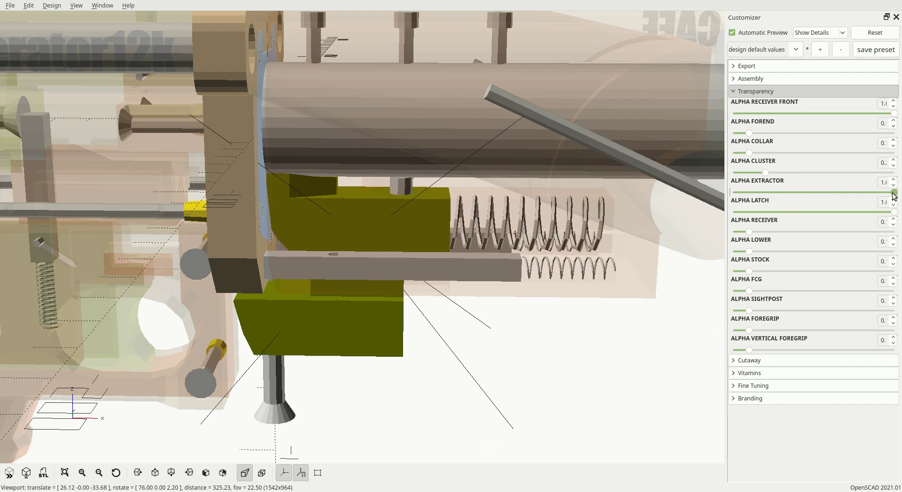
drag(893, 192, 755, 193)
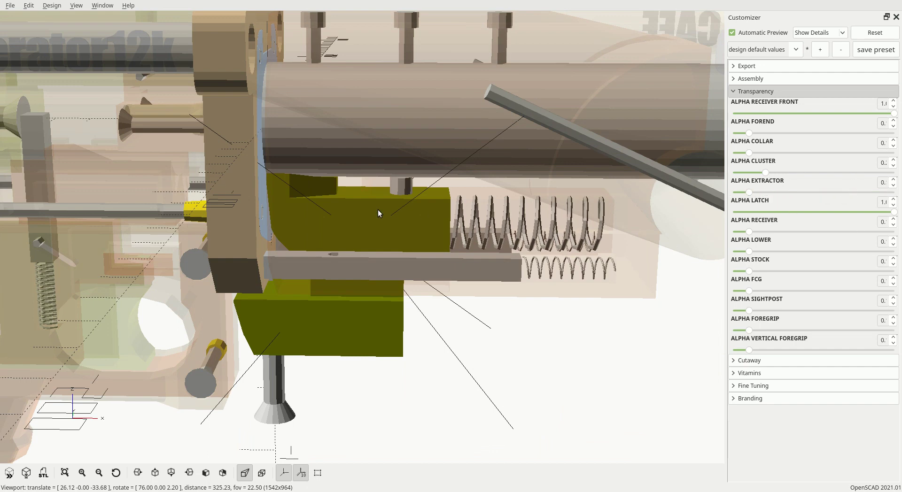
drag(285, 204, 294, 176)
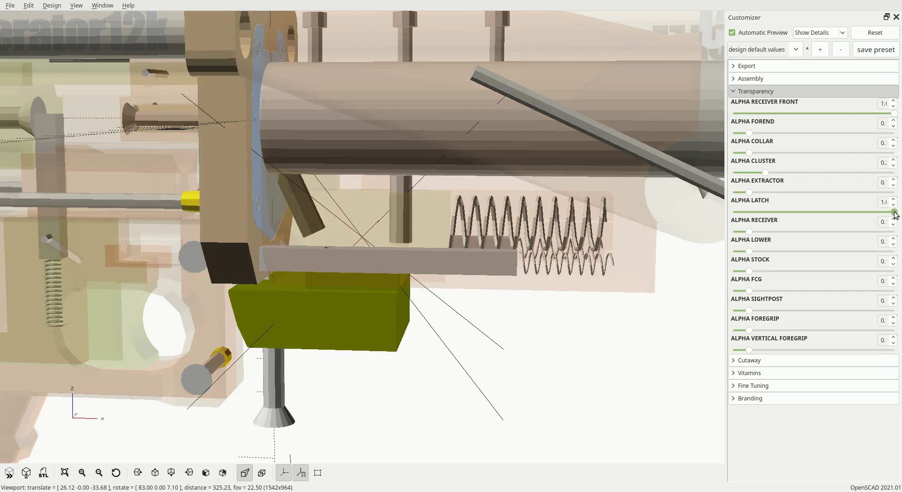
drag(893, 212, 765, 212)
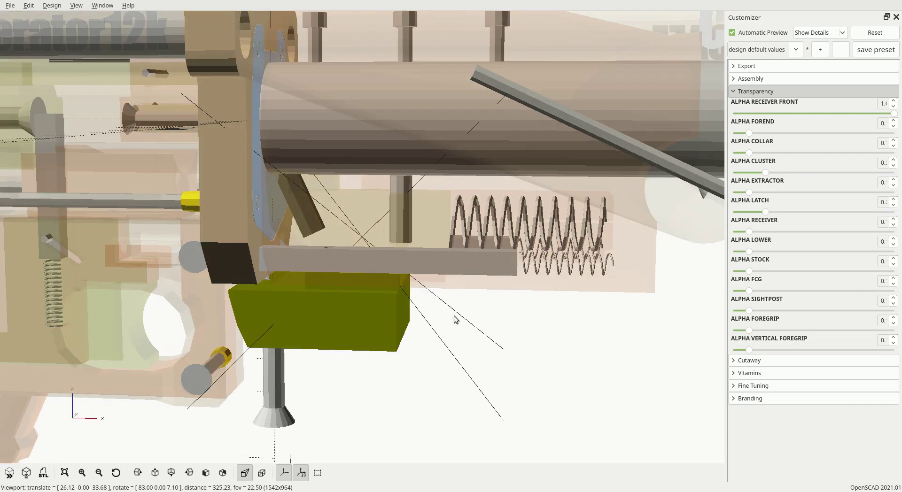
Orbit and pan around the translucent gun to inspect the latch, foregrip and receiver
drag(454, 320, 413, 291)
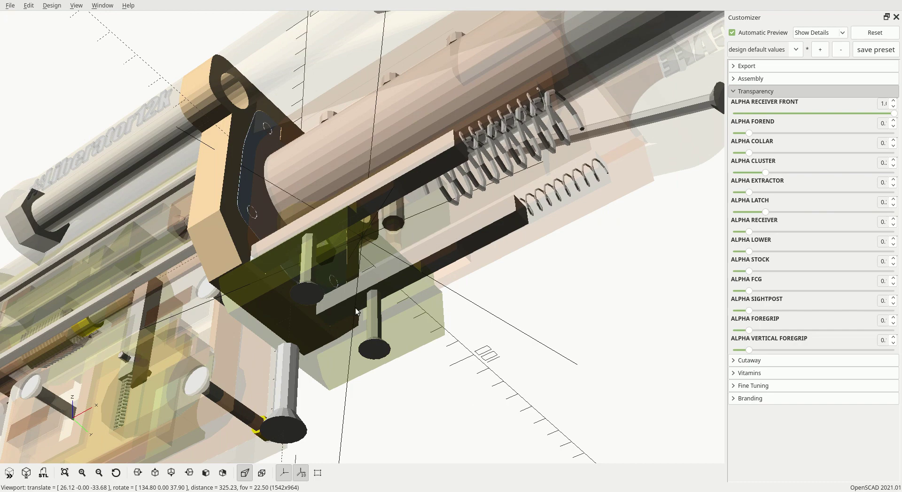
drag(356, 311, 375, 320)
scroll(375, 324, down, 5)
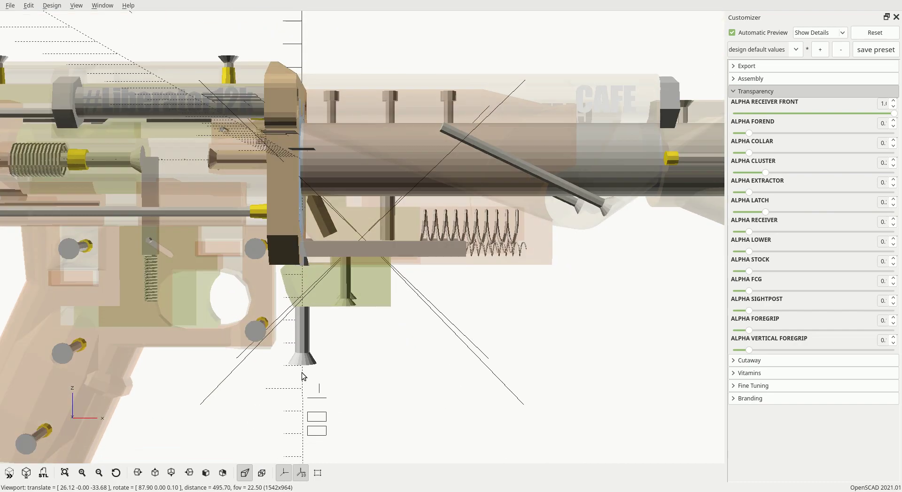
right_drag(486, 322, 374, 316)
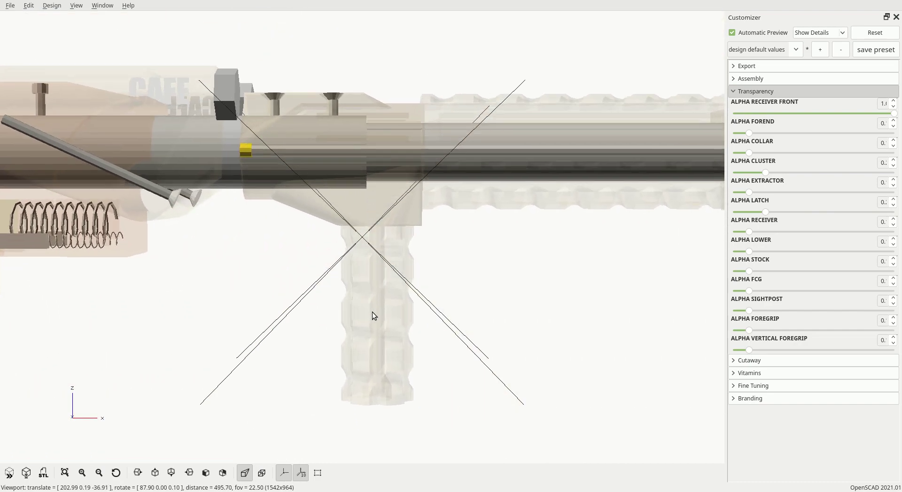
right_drag(370, 245, 311, 226)
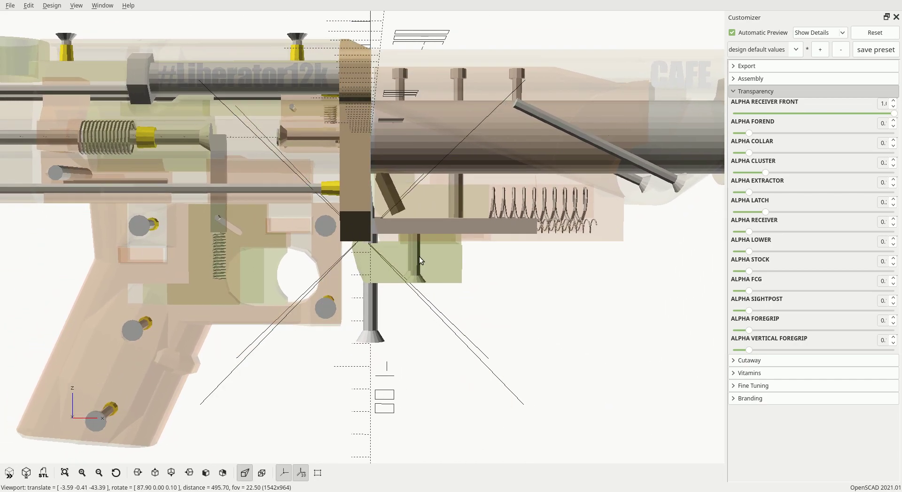
scroll(409, 260, up, 1)
right_drag(409, 260, 526, 259)
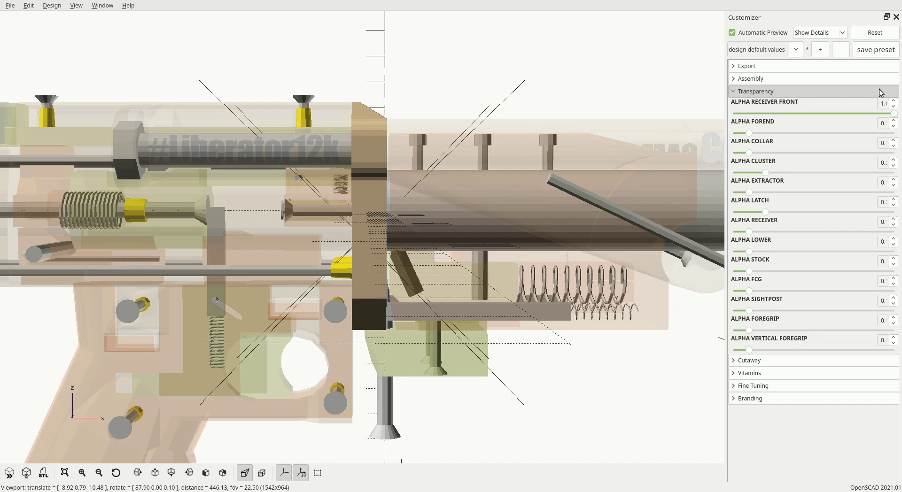
drag(892, 114, 770, 118)
drag(422, 154, 421, 256)
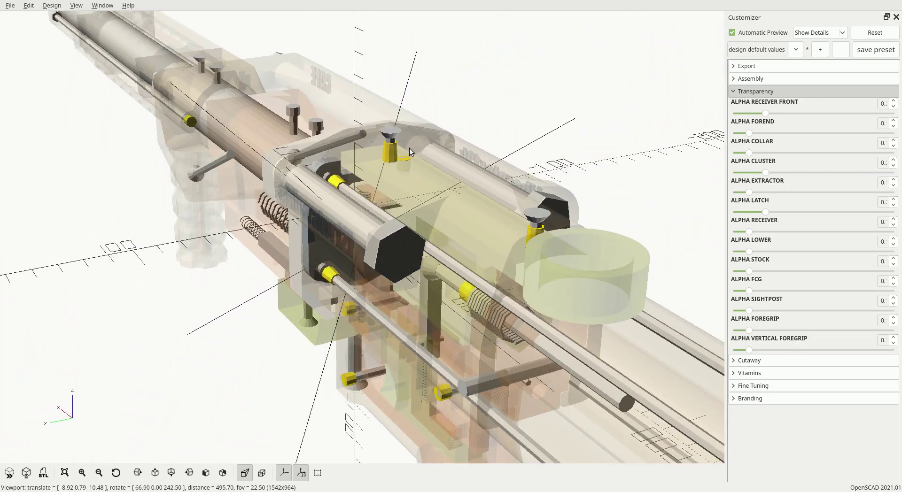
drag(492, 253, 402, 291)
scroll(358, 291, down, 3)
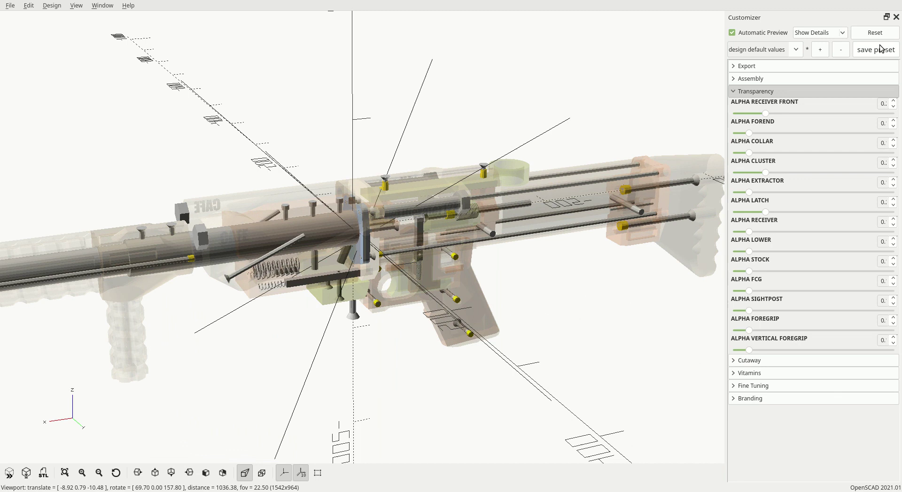
Reset the Customizer parameters to restore default part transparencies
click(885, 33)
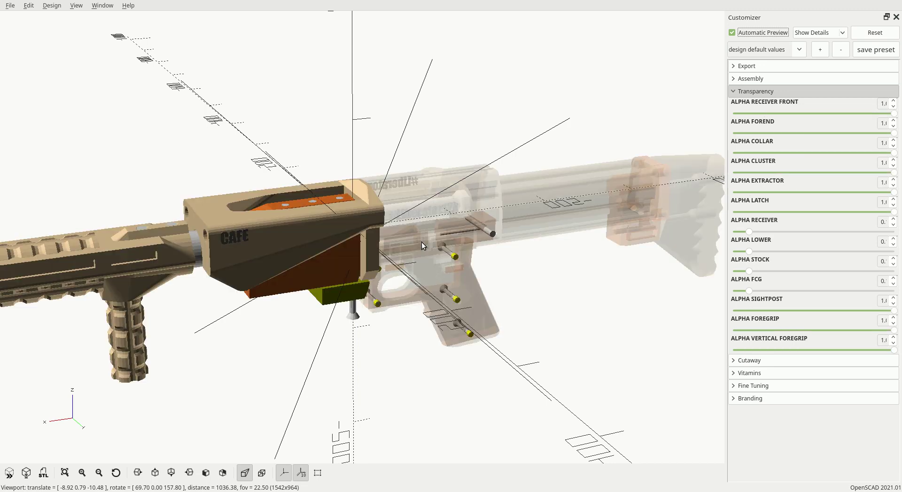
scroll(421, 241, down, 5)
drag(413, 278, 401, 278)
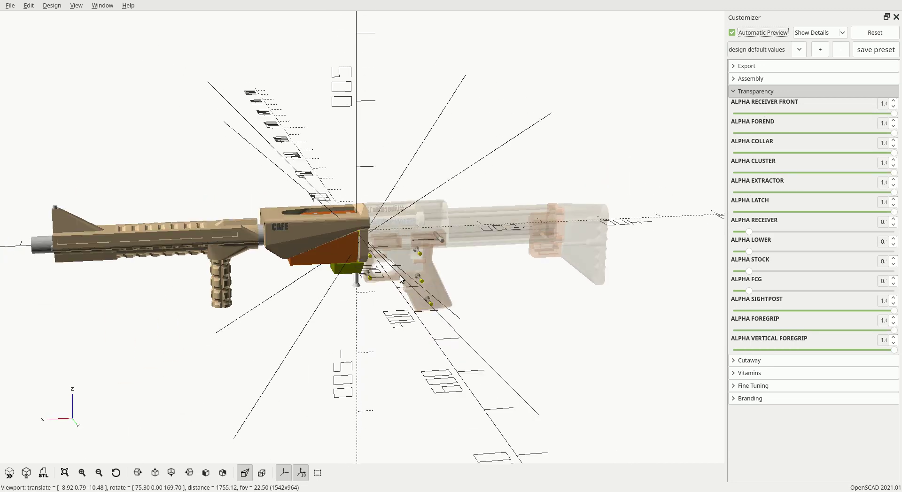
Open the Cutaway group and enable the forend cutaway, viewing it from the side and below
click(889, 92)
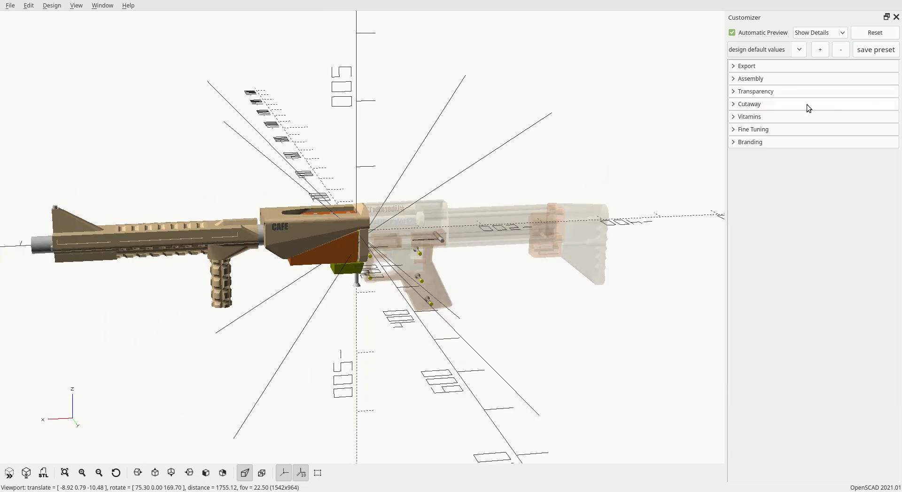
click(781, 104)
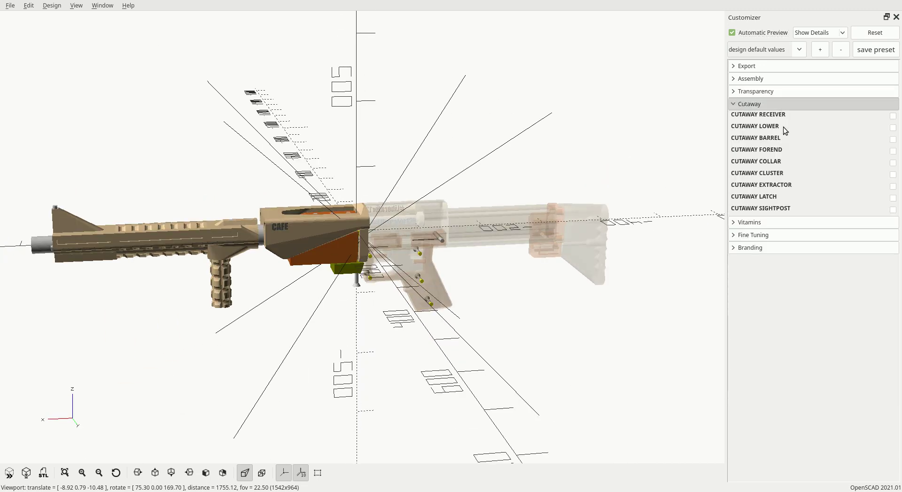
click(892, 150)
scroll(375, 235, up, 6)
drag(319, 262, 421, 252)
scroll(421, 252, up, 3)
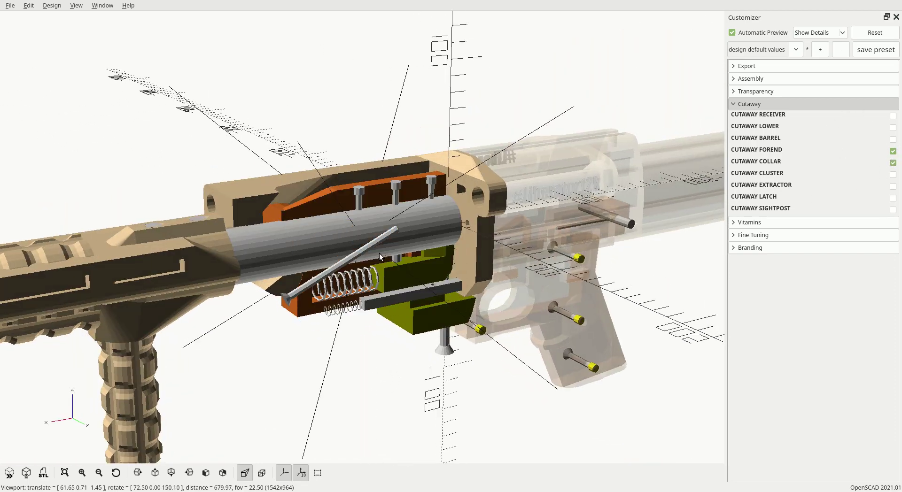
drag(405, 281, 389, 289)
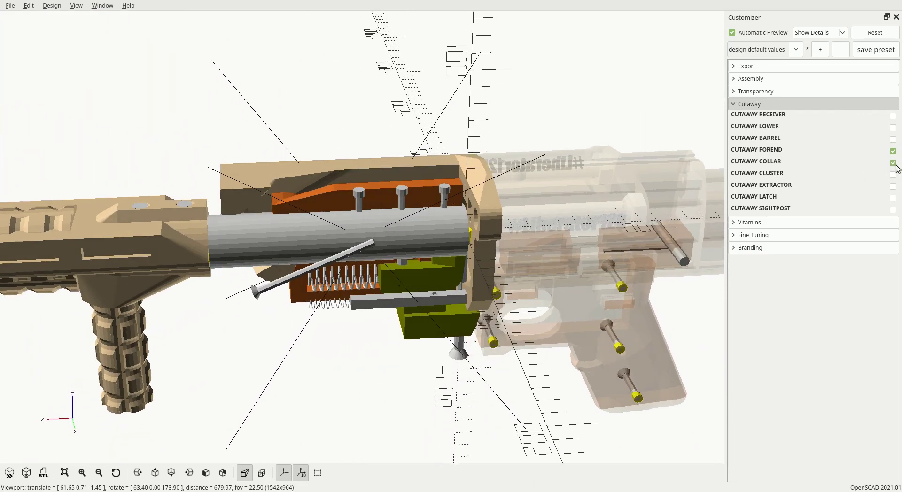
Turn the forend cutaway back off and rotate to view the barrel and receiver
click(892, 151)
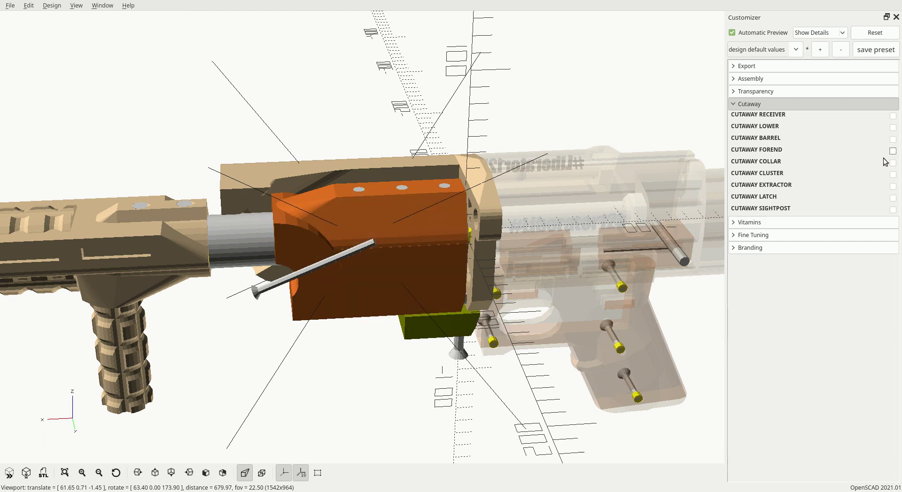
drag(570, 235, 428, 241)
right_drag(428, 237, 541, 232)
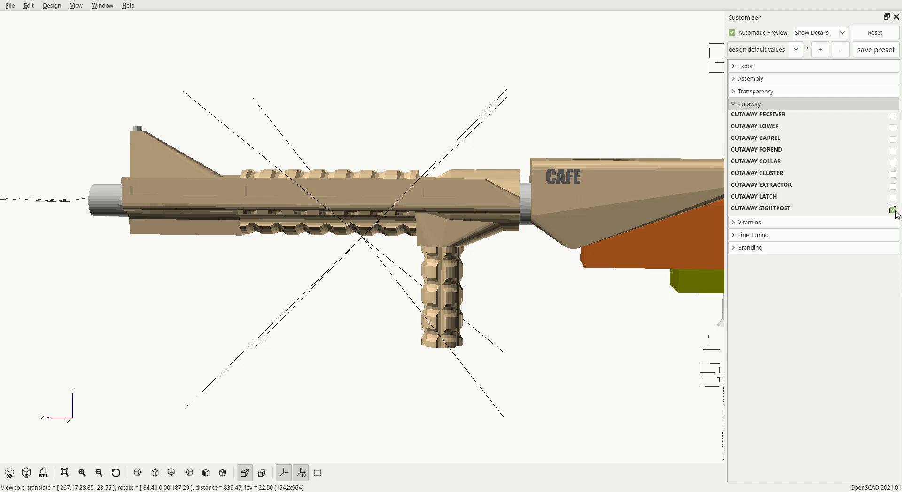
drag(373, 212, 462, 244)
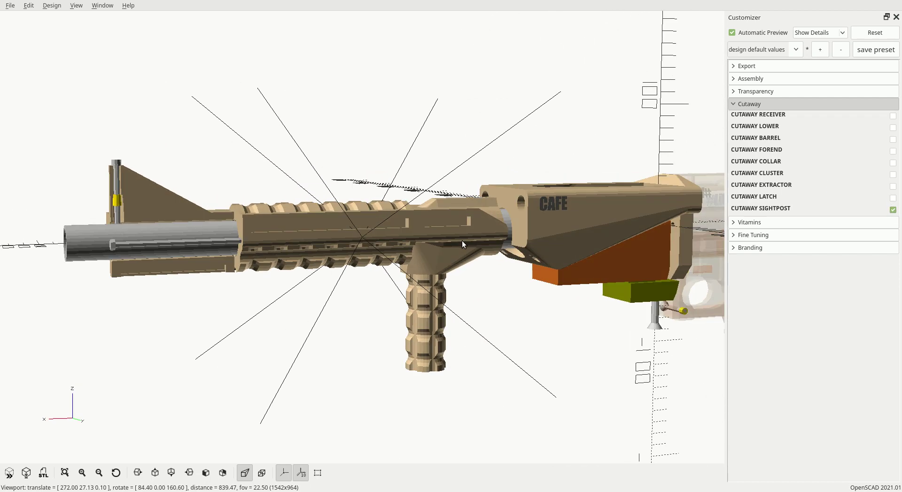
Uncheck CUTAWAY SIGHTPOST, collapse Cutaway, and browse the Vitamins parameters
click(893, 210)
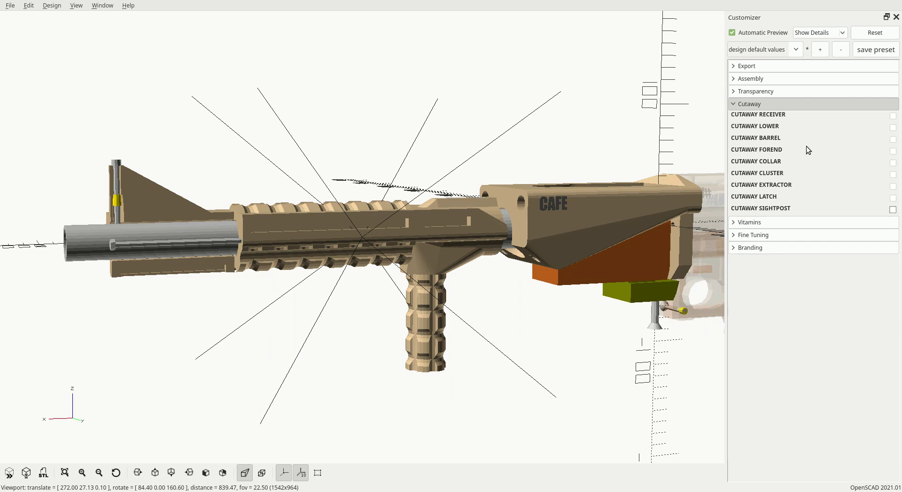
click(756, 103)
click(775, 117)
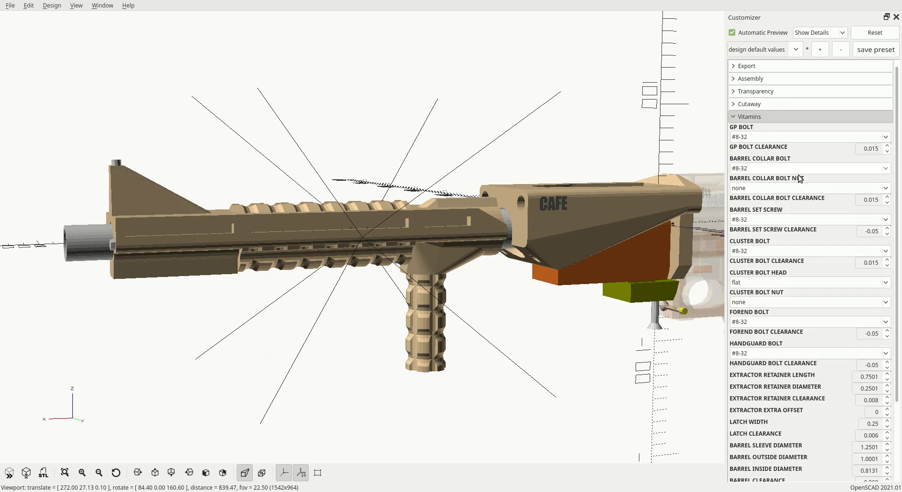
scroll(801, 393, down, 5)
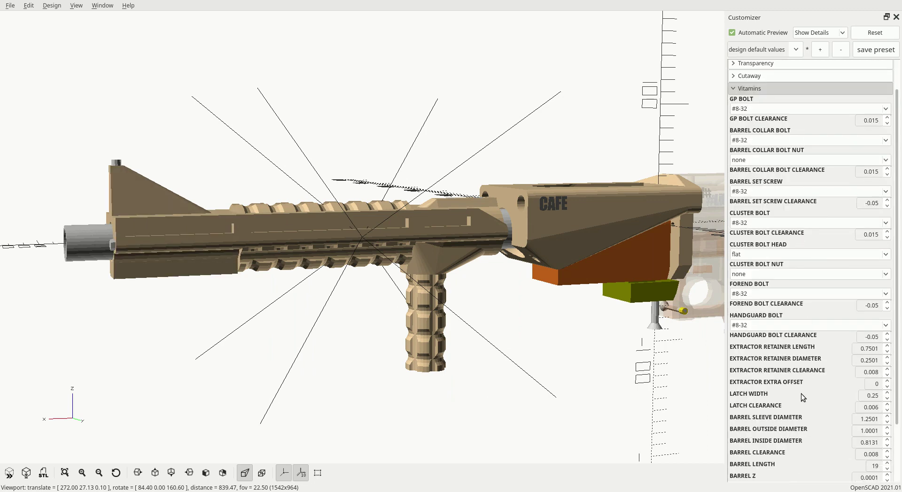
scroll(773, 165, up, 5)
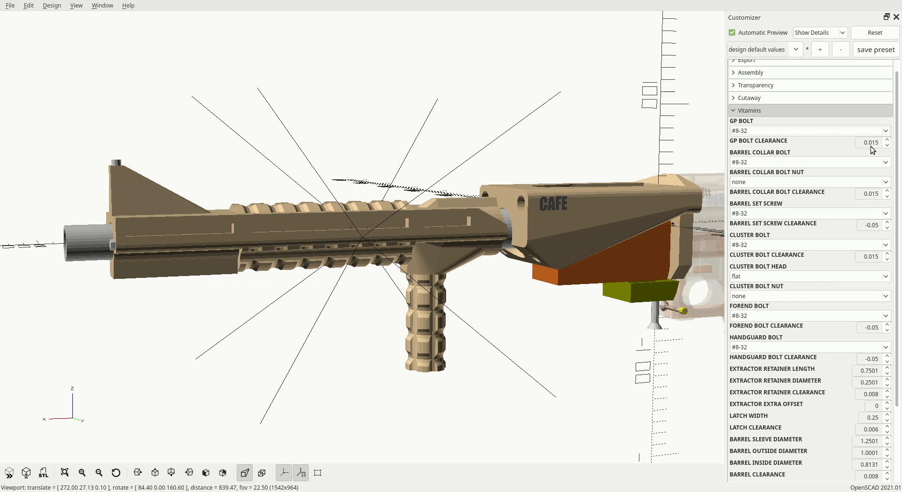
scroll(822, 421, down, 2)
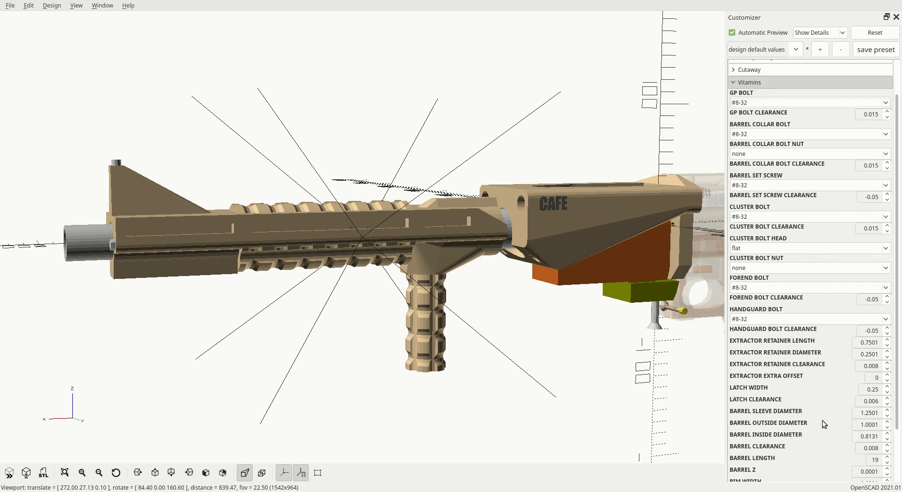
scroll(788, 418, down, 1)
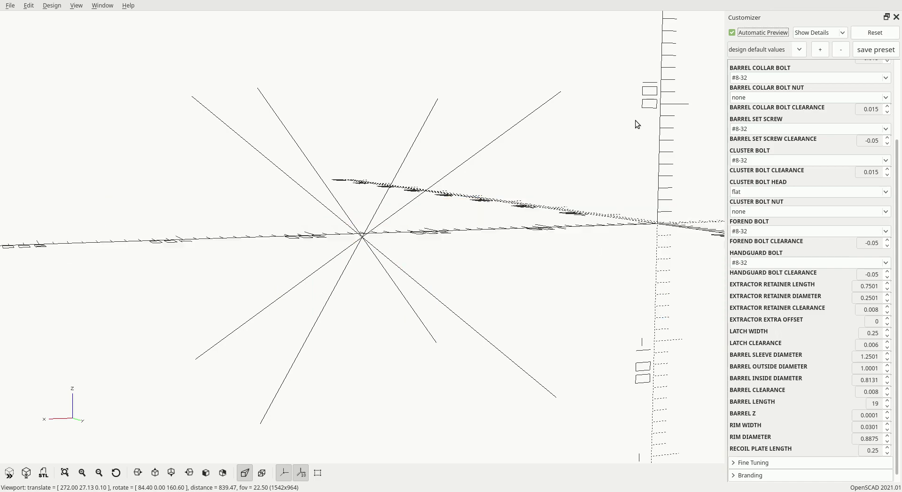
Orbit and zoom the model to frame the receiver and grip
drag(514, 229, 556, 300)
right_drag(556, 300, 445, 285)
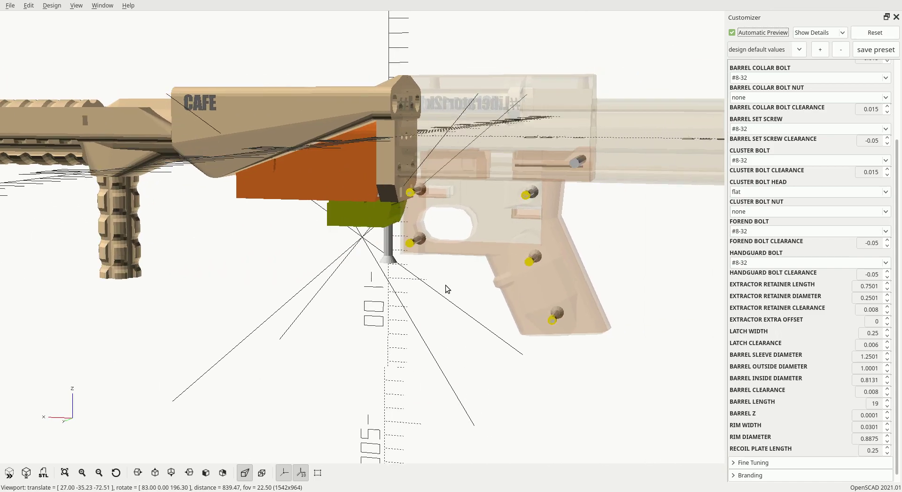
scroll(445, 285, down, 3)
mouse_move(443, 297)
mouse_down()
mouse_move(456, 297)
mouse_move(444, 291)
mouse_up()
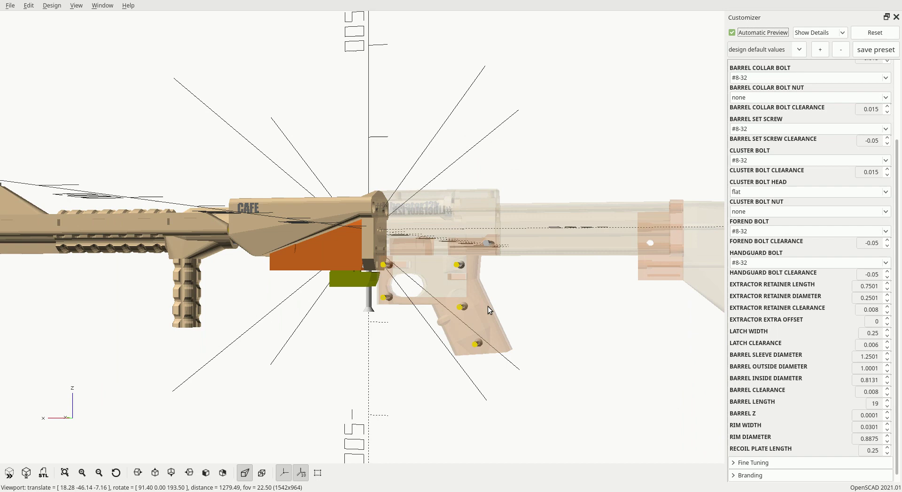
right_drag(487, 306, 613, 309)
scroll(789, 89, up, 4)
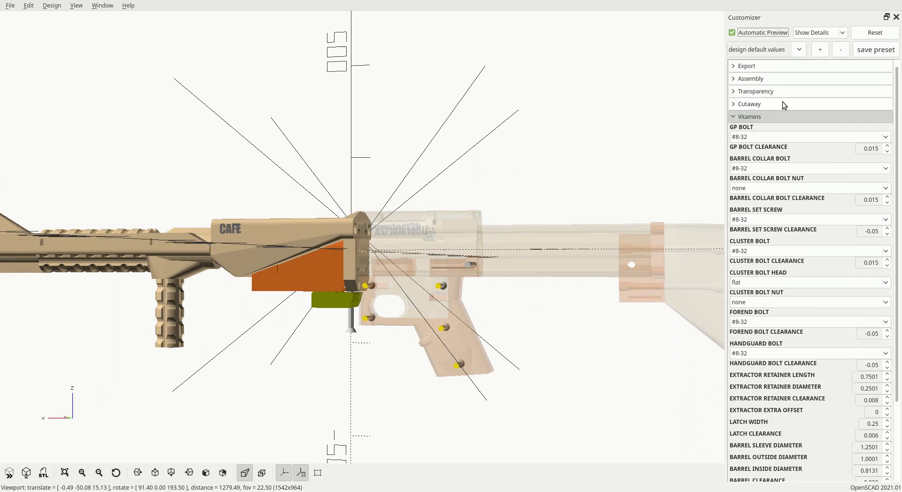
Replace CAFE with 'I am awesome' in the Branding group's BRANDING MODEL NAME
click(751, 116)
click(763, 131)
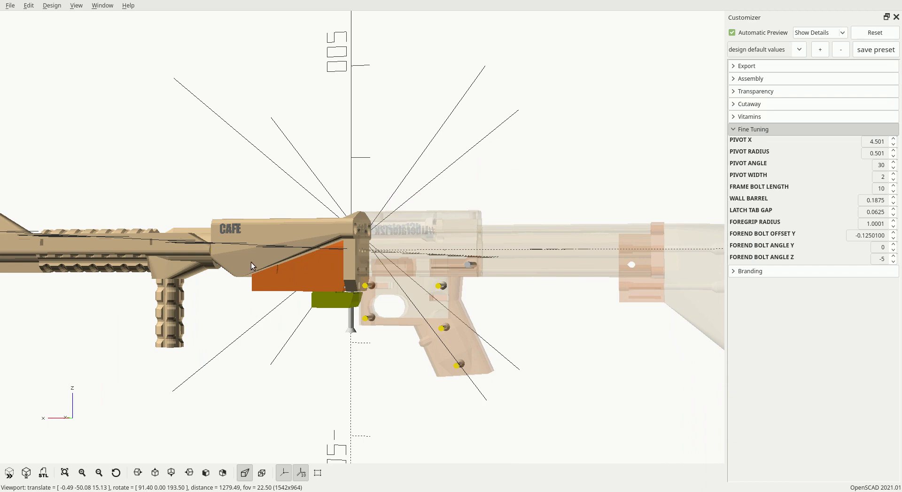
drag(243, 270, 255, 278)
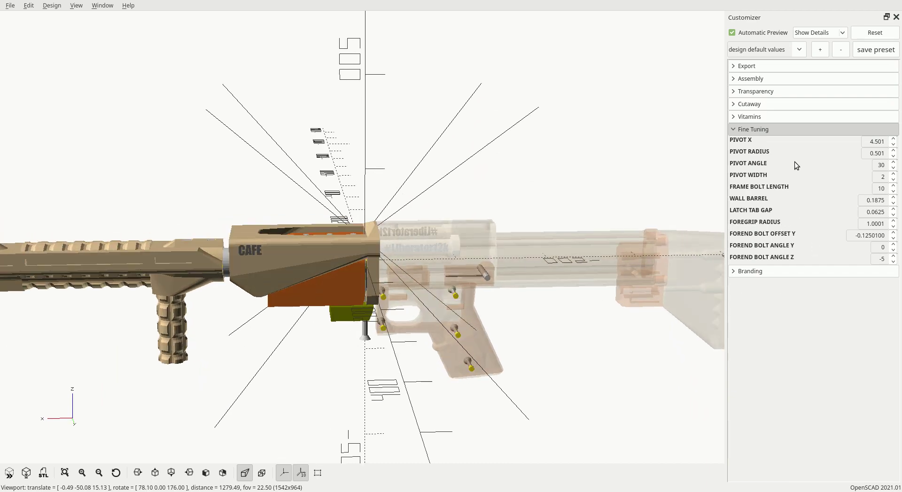
click(773, 128)
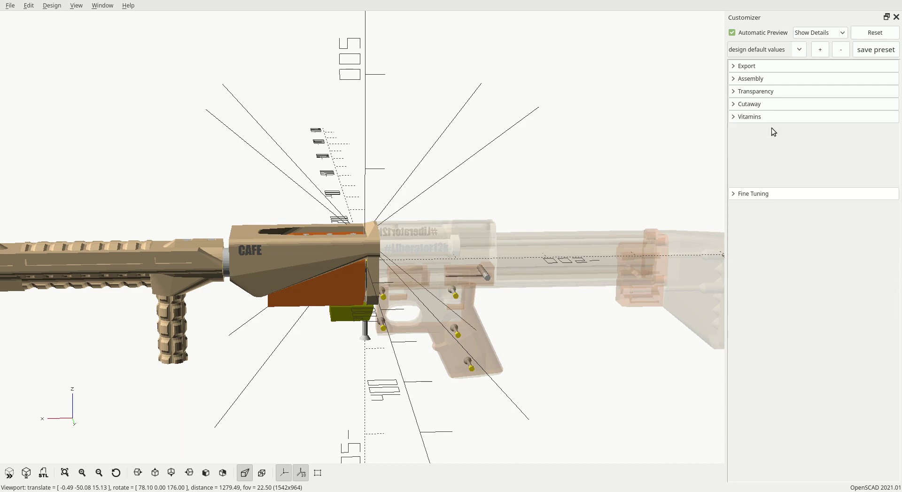
click(773, 142)
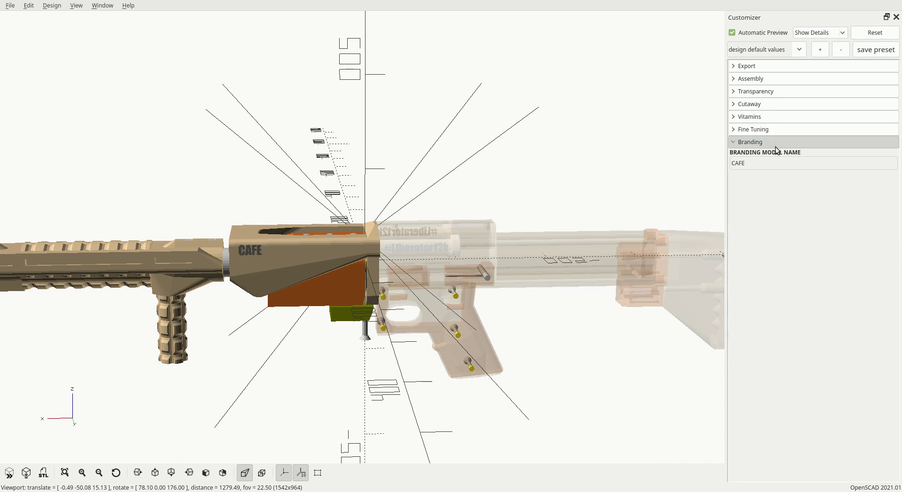
drag(747, 163, 657, 163)
text(I am awesome)
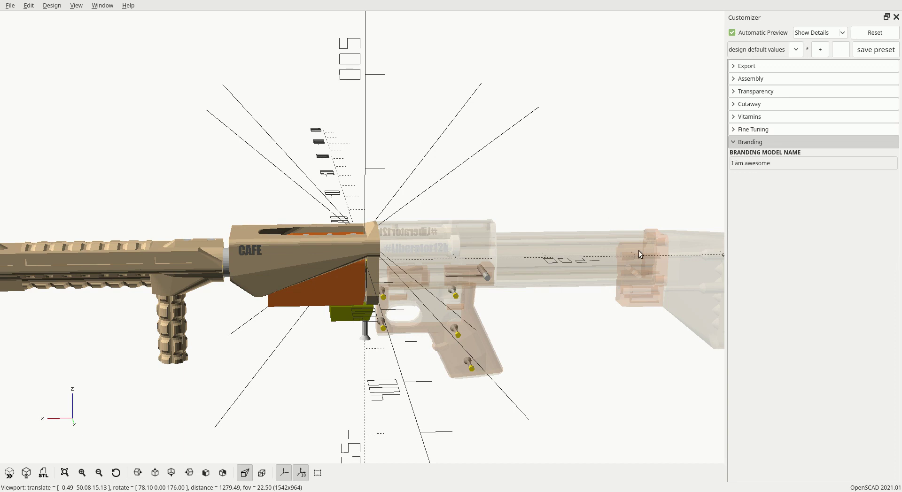